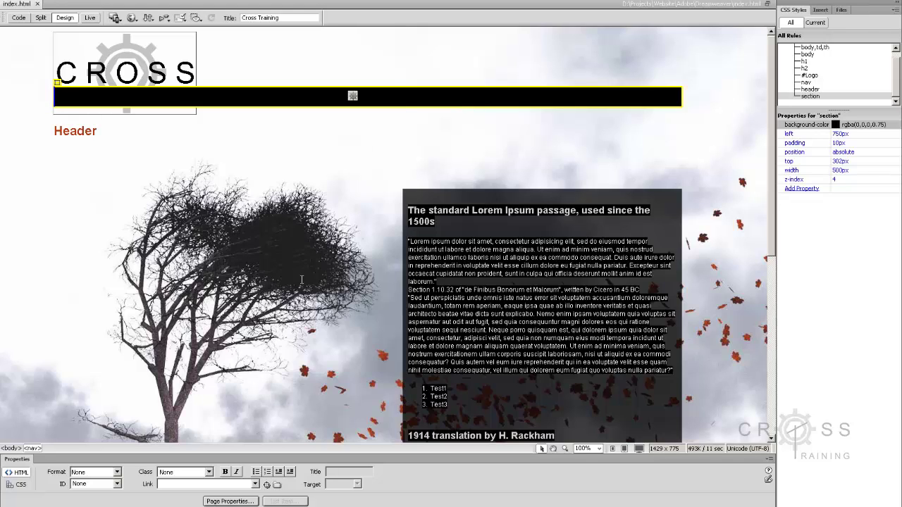
Review the site plan slide in PowerPoint and insert a horizontal Spry Menu Bar into the page's black nav bar in Dreamweaver
{"action": "key", "text": "alt+Tab"}
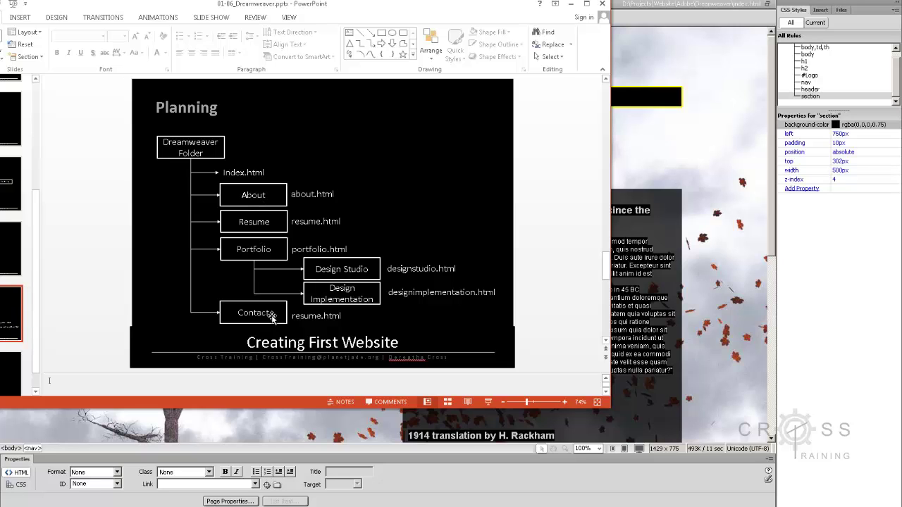
{"action": "left_click", "coordinate": [571, 3]}
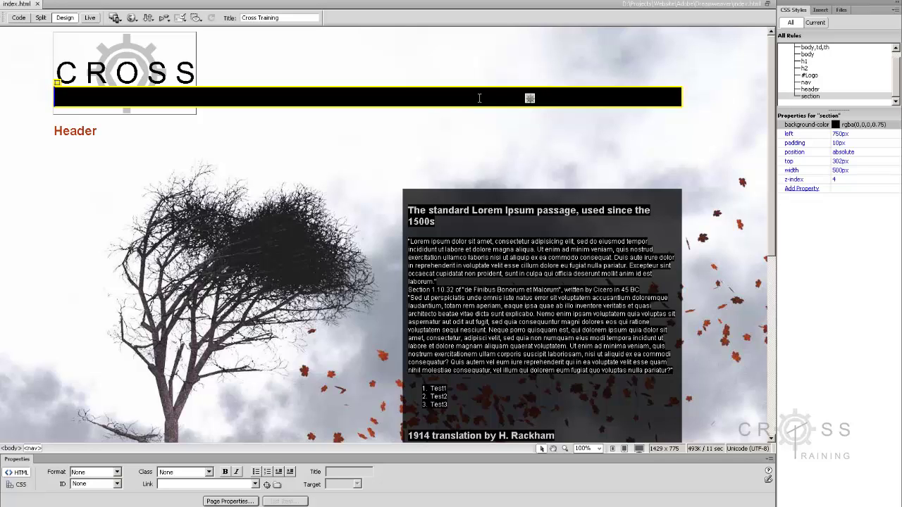
{"action": "left_click", "coordinate": [819, 11]}
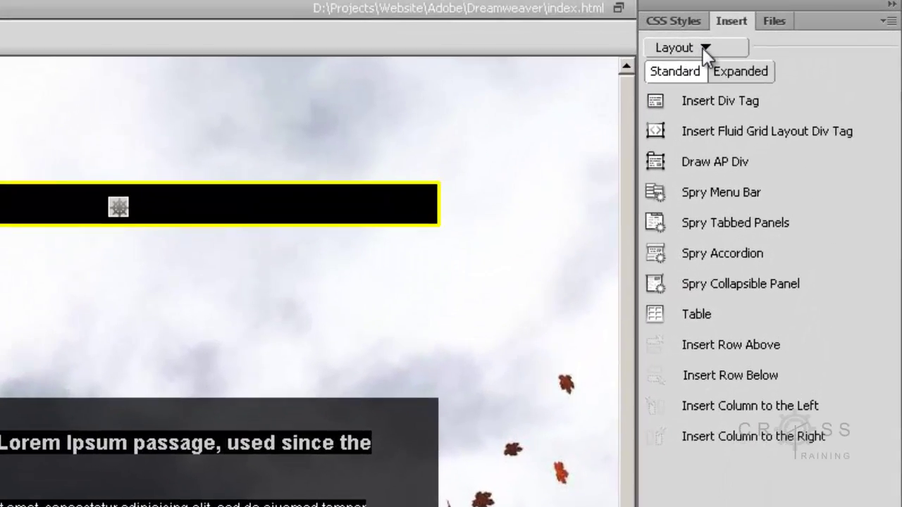
{"action": "left_click", "coordinate": [707, 48]}
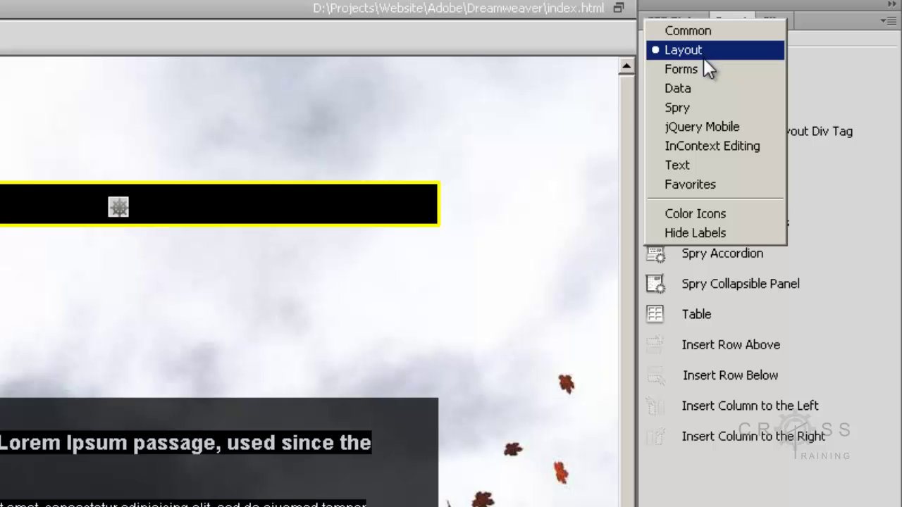
{"action": "left_click", "coordinate": [688, 111]}
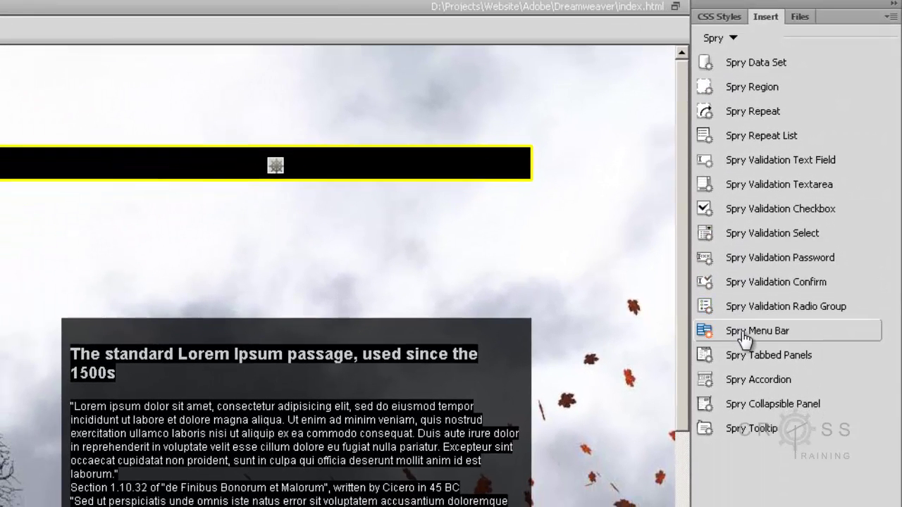
{"action": "left_click", "coordinate": [745, 337]}
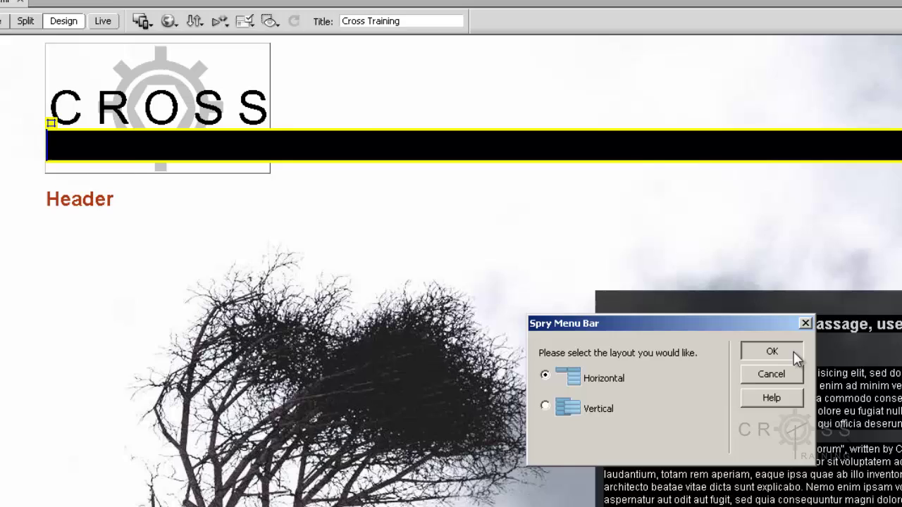
{"action": "left_click", "coordinate": [544, 227]}
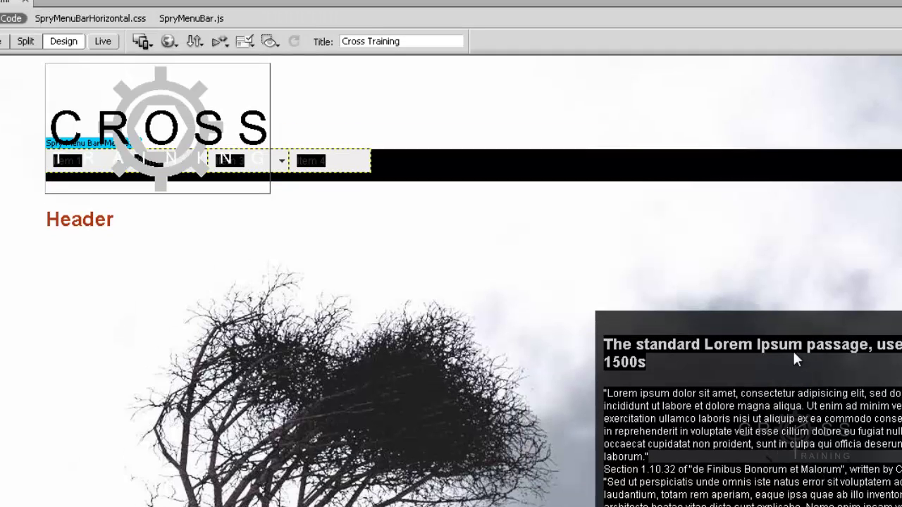
Preview the menu bar in Live view and set the Logo div's Z-Index to 1
{"action": "left_click", "coordinate": [104, 41]}
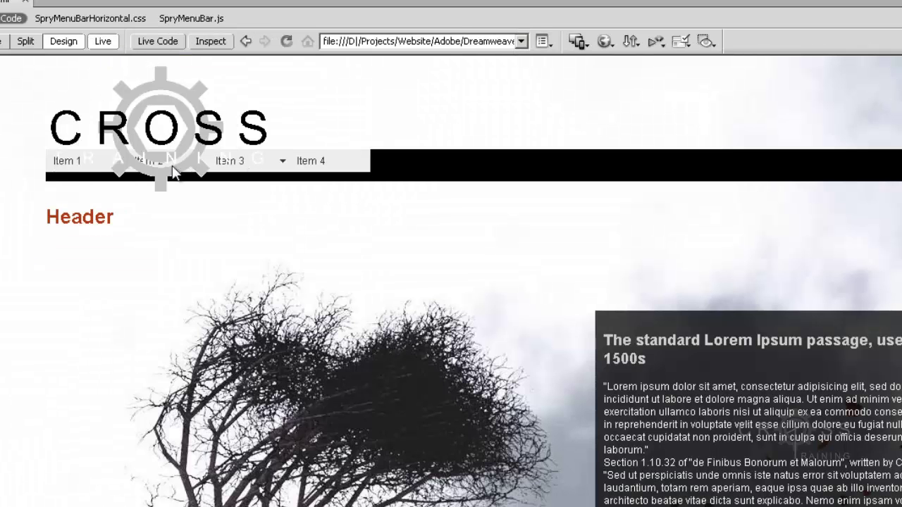
{"action": "left_click", "coordinate": [105, 42]}
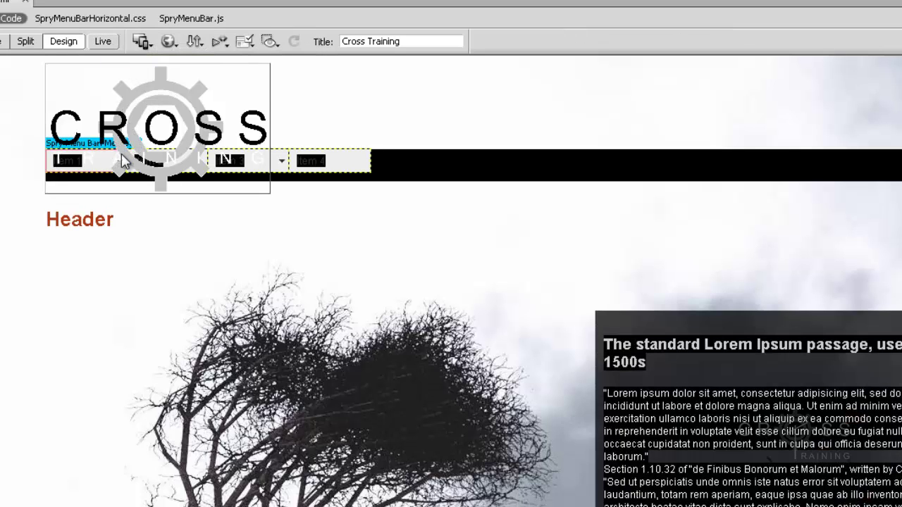
{"action": "left_click", "coordinate": [270, 98]}
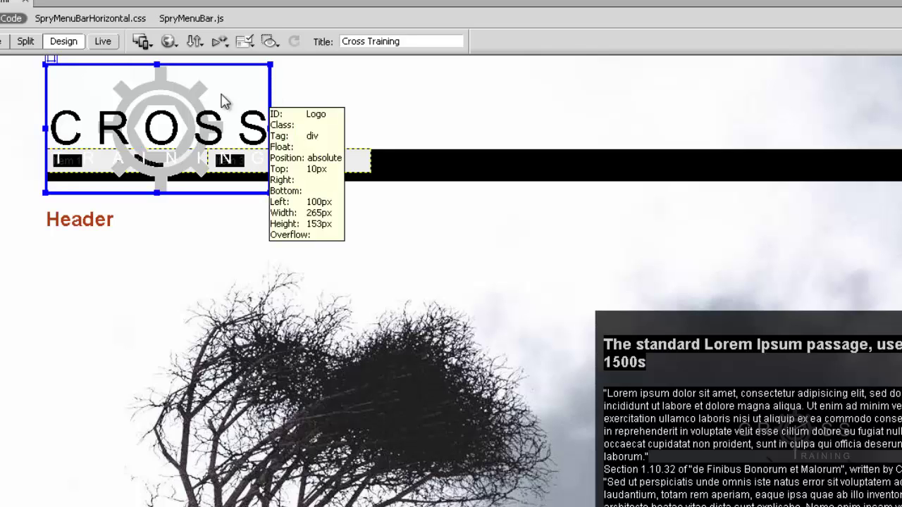
{"action": "left_click", "coordinate": [189, 101]}
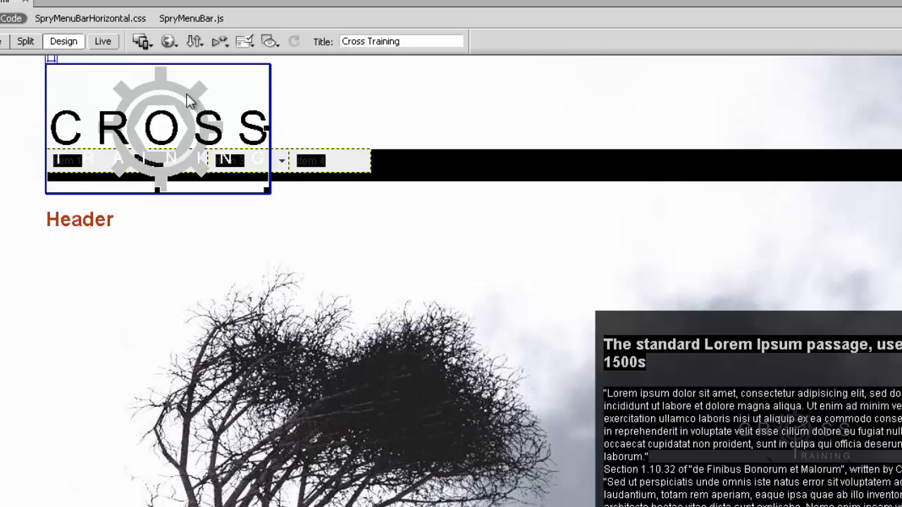
{"action": "left_click", "coordinate": [271, 104]}
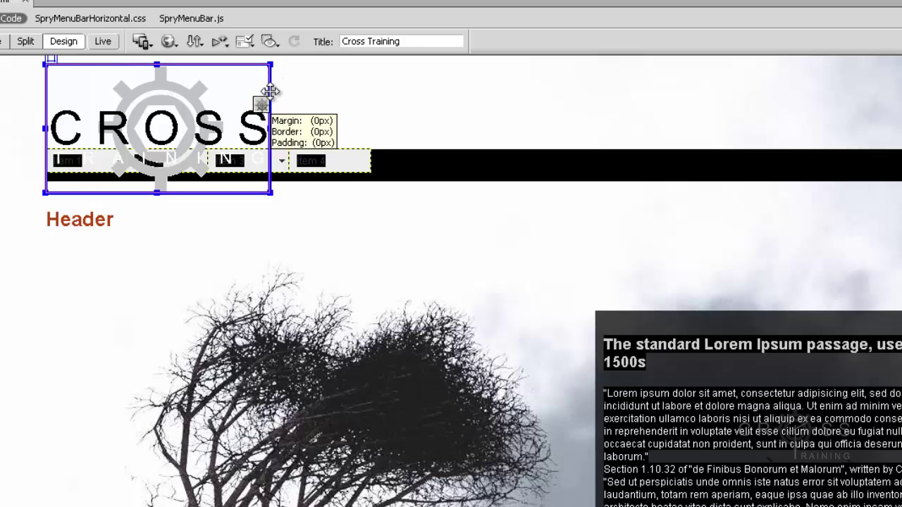
{"action": "mouse_move", "coordinate": [268, 90]}
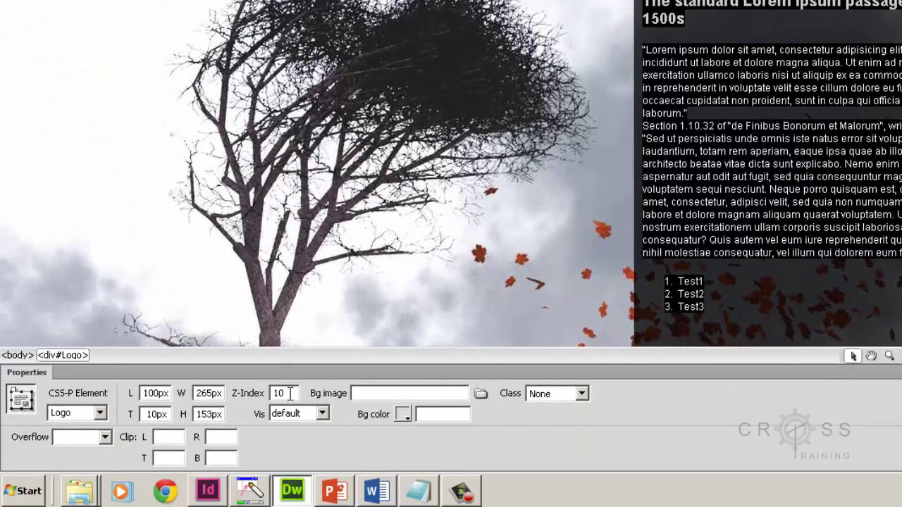
{"action": "double_click", "coordinate": [277, 394]}
{"action": "type", "text": "1"}
{"action": "left_click", "coordinate": [663, 14]}
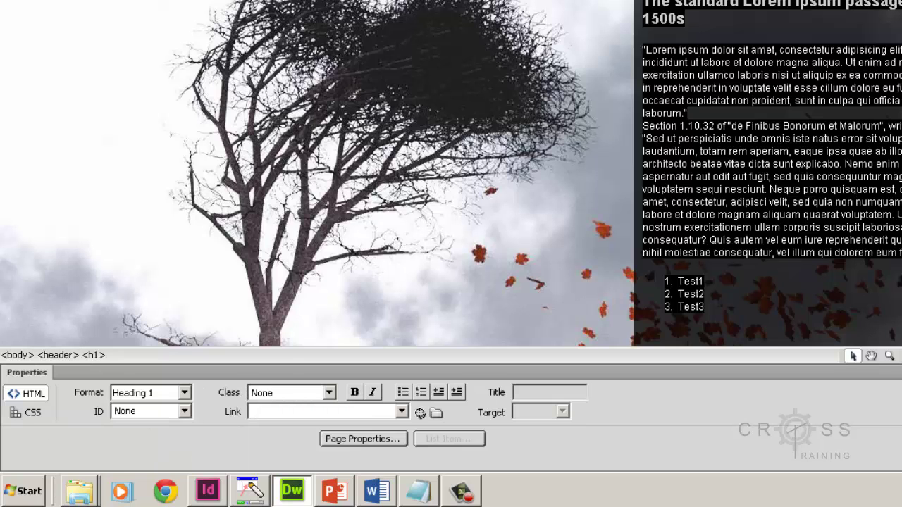
{"action": "left_click", "coordinate": [451, 2]}
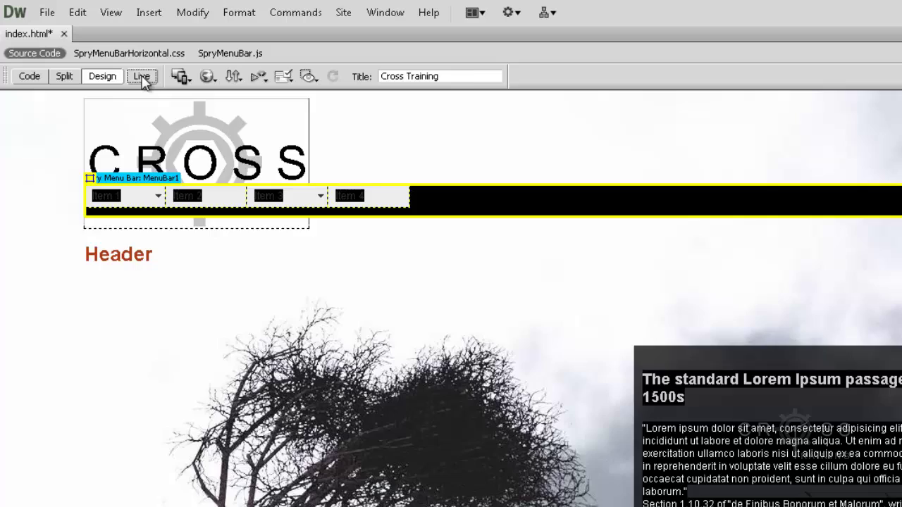
Test the menu bar's items in Live view and examine the submenu entries defined for Item 2, Item 3 and Item 4
{"action": "left_click", "coordinate": [142, 76]}
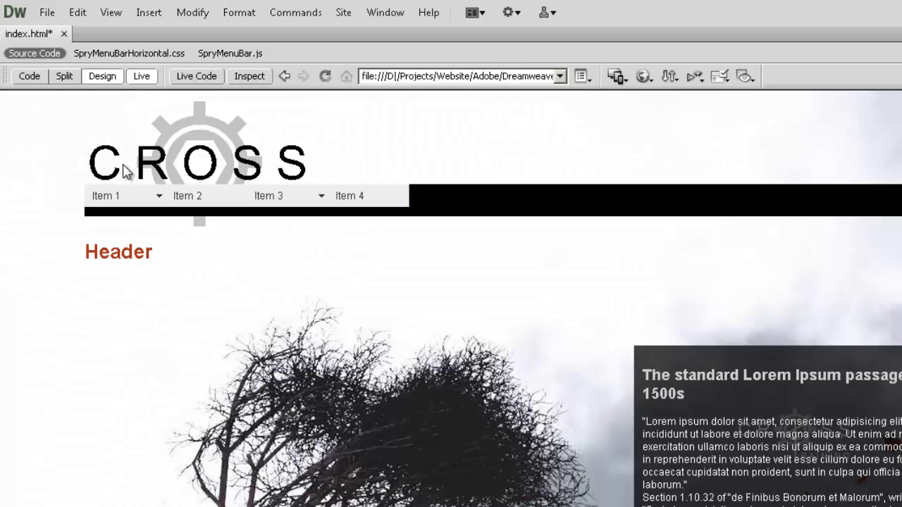
{"action": "mouse_move", "coordinate": [122, 202]}
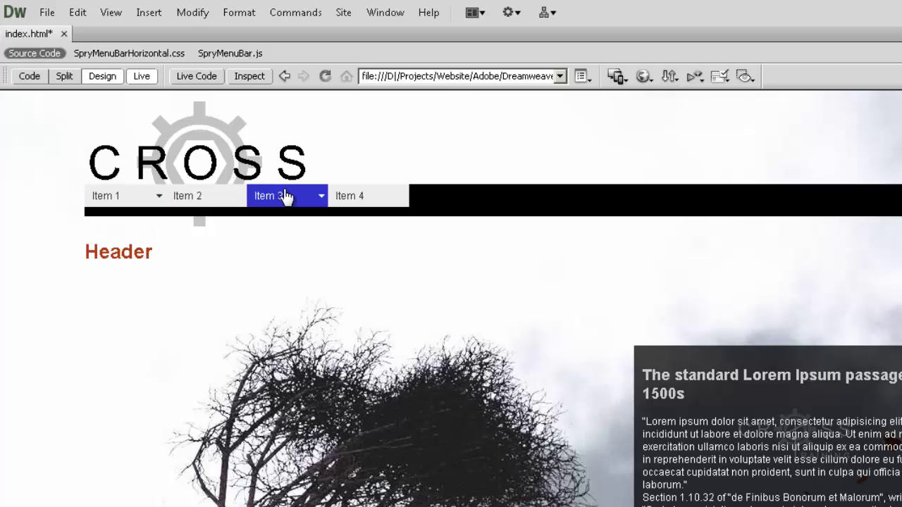
{"action": "mouse_move", "coordinate": [289, 201]}
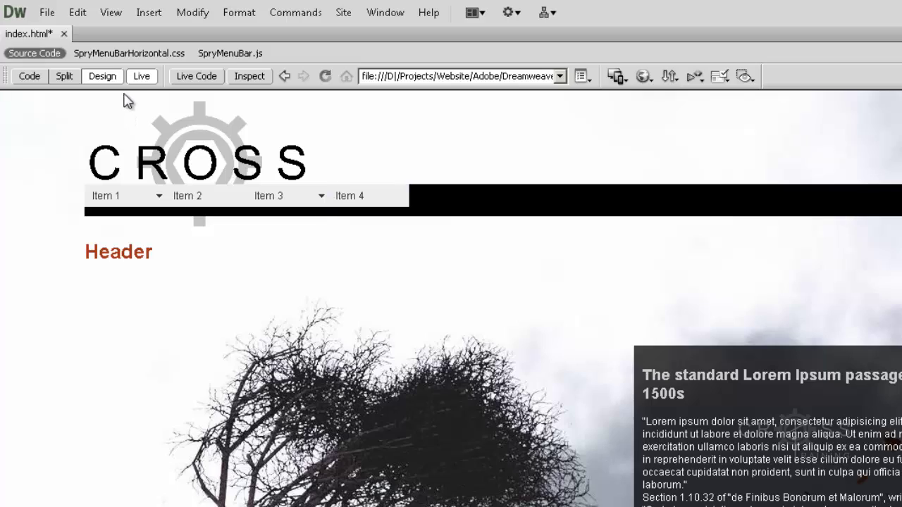
{"action": "left_click", "coordinate": [141, 76]}
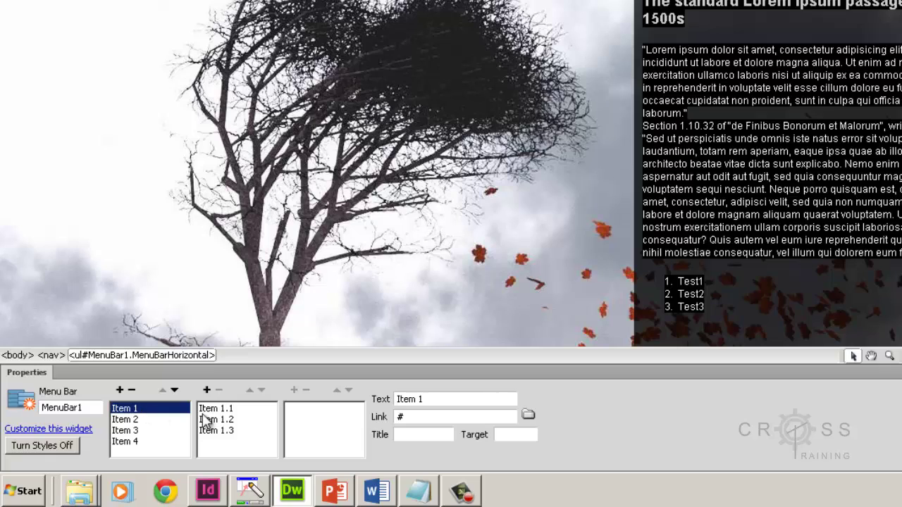
{"action": "left_click", "coordinate": [134, 431]}
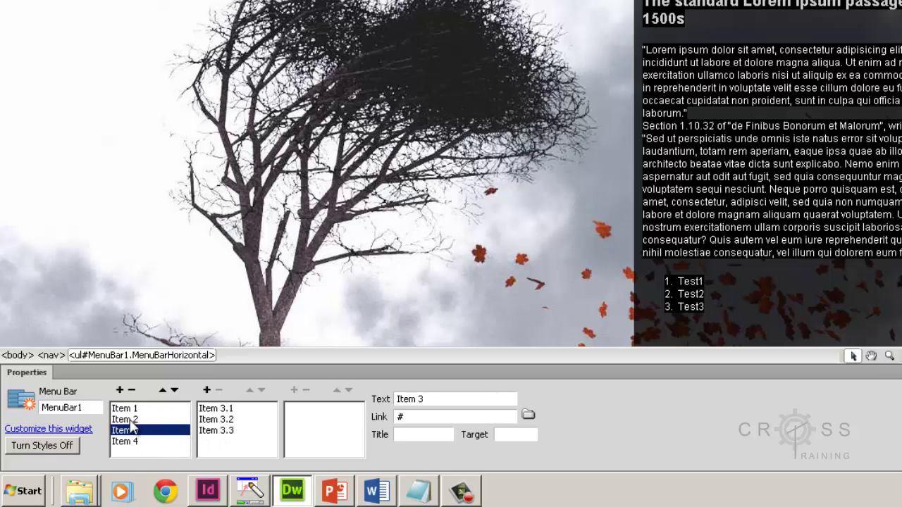
{"action": "left_click", "coordinate": [131, 419]}
{"action": "left_click", "coordinate": [134, 442]}
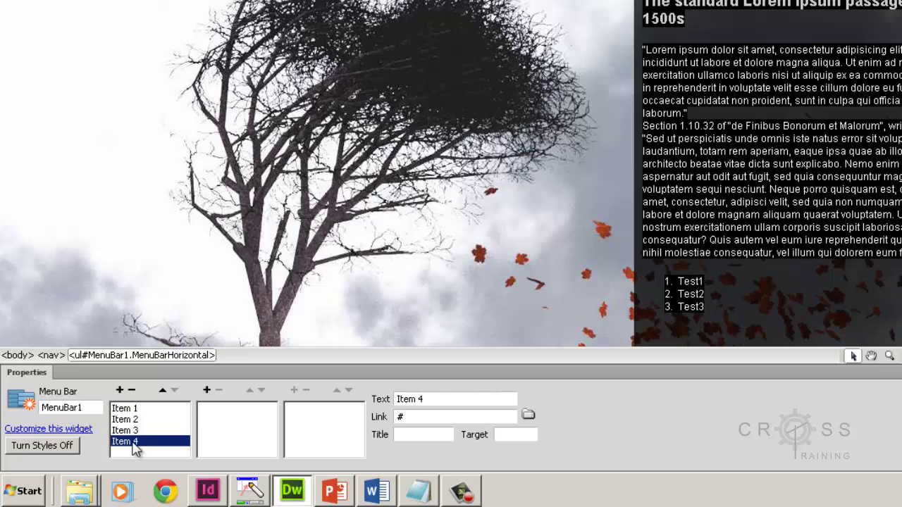
Rename the first menu bar item, Item 1, as Home
{"action": "left_click", "coordinate": [125, 409]}
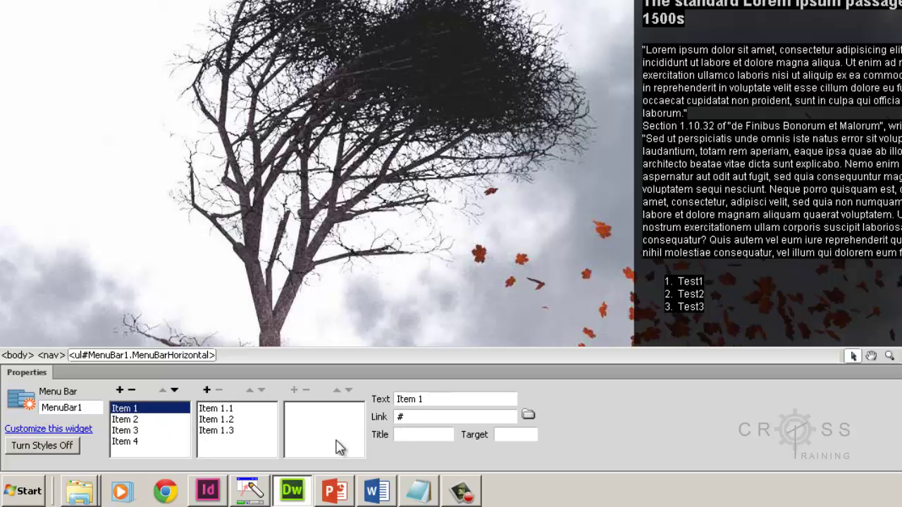
{"action": "left_click_drag", "start_coordinate": [433, 399], "coordinate": [374, 400]}
{"action": "type", "text": "Home"}
Consult the PowerPoint site plan and rename Item 2 of the menu bar as About
{"action": "left_click", "coordinate": [132, 422]}
{"action": "left_click", "coordinate": [131, 421]}
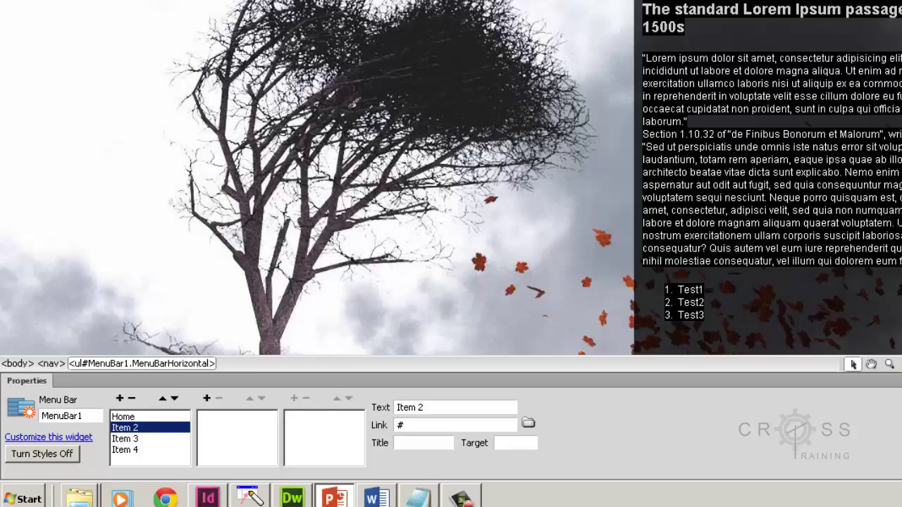
{"action": "left_click", "coordinate": [334, 492]}
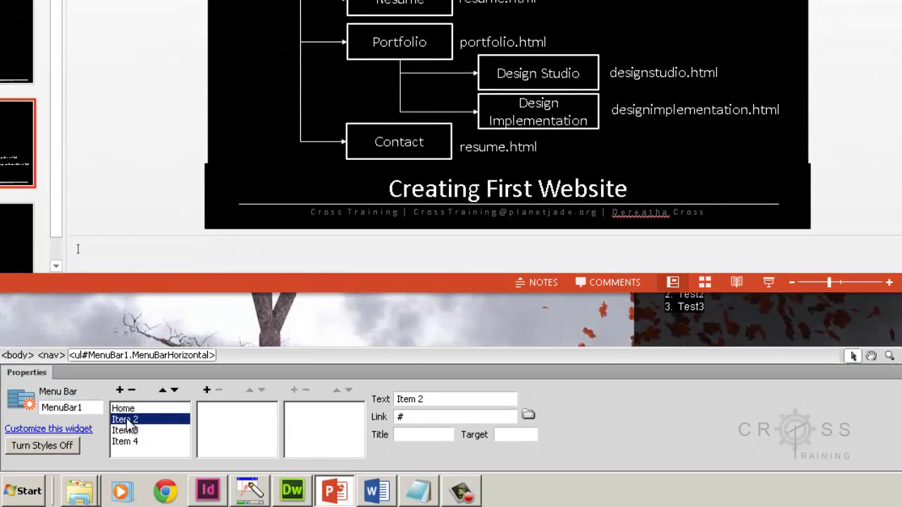
{"action": "left_click", "coordinate": [127, 420]}
{"action": "left_click_drag", "start_coordinate": [434, 399], "coordinate": [381, 402]}
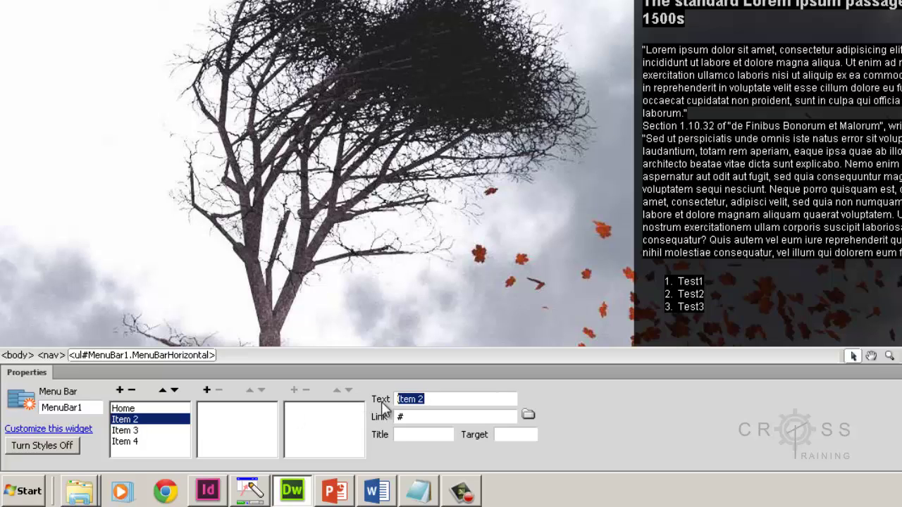
{"action": "type", "text": "About"}
{"action": "key", "text": "Return"}
Rename Item 3 of the menu bar as Resume
{"action": "left_click", "coordinate": [126, 432]}
{"action": "left_click_drag", "start_coordinate": [431, 400], "coordinate": [381, 409]}
{"action": "type", "text": "Res"}
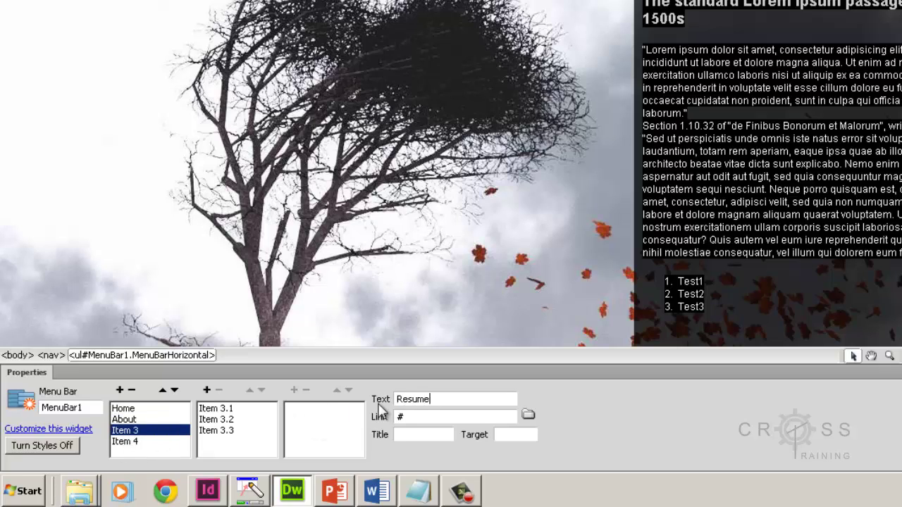
{"action": "type", "text": "ume"}
{"action": "key", "text": "Return"}
Rename Item 4 of the menu bar as Portfolio
{"action": "left_click", "coordinate": [126, 443]}
{"action": "left_click_drag", "start_coordinate": [438, 402], "coordinate": [380, 402]}
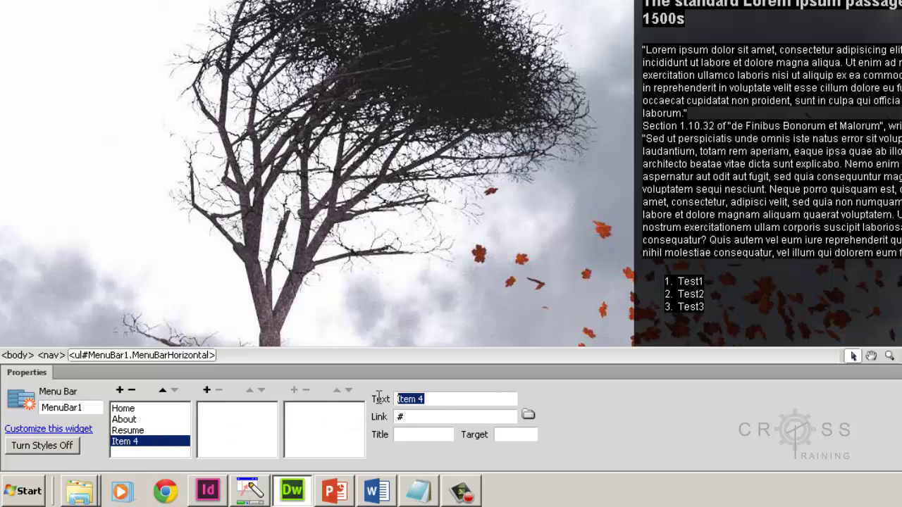
{"action": "type", "text": "Portfolio"}
{"action": "left_click", "coordinate": [135, 441]}
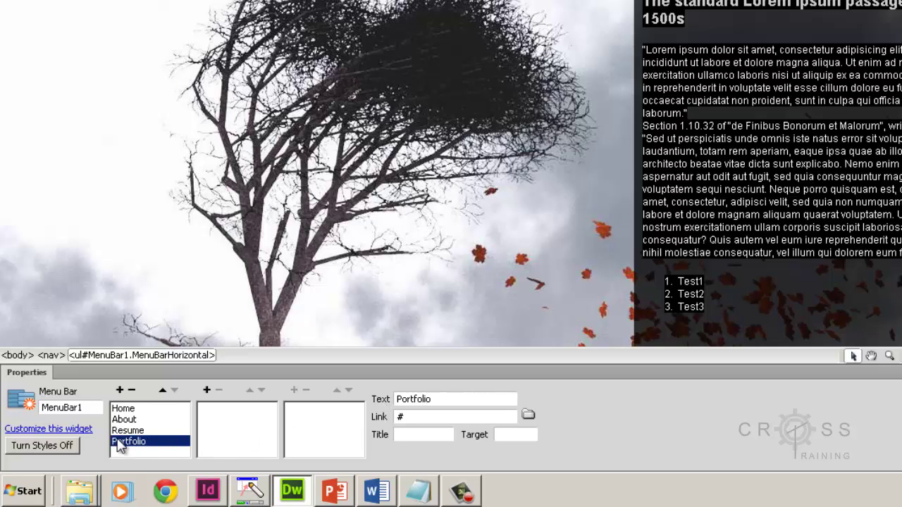
Add a fifth top-level item after Portfolio and name it Contact
{"action": "left_click", "coordinate": [119, 391]}
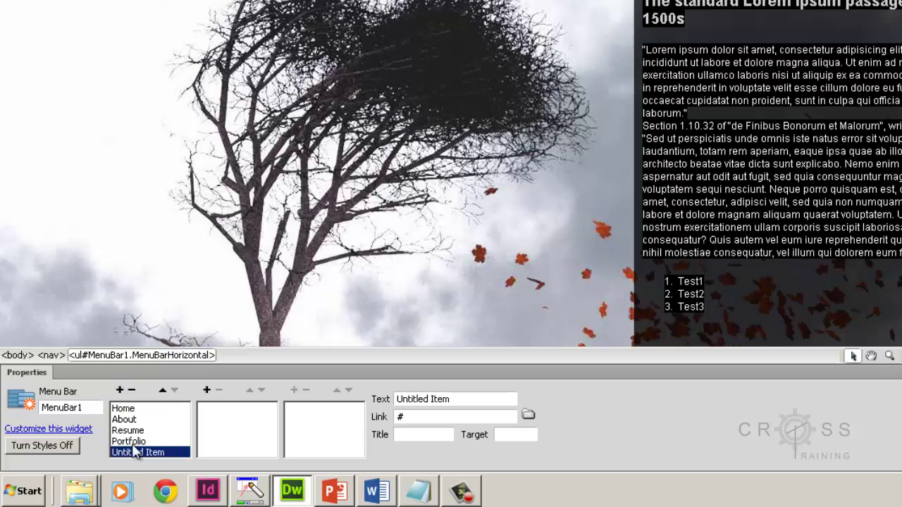
{"action": "left_click_drag", "start_coordinate": [462, 399], "coordinate": [380, 400]}
{"action": "type", "text": "Contact"}
Add two submenu items under Portfolio and name the first one Specialization Studio
{"action": "left_click", "coordinate": [141, 444]}
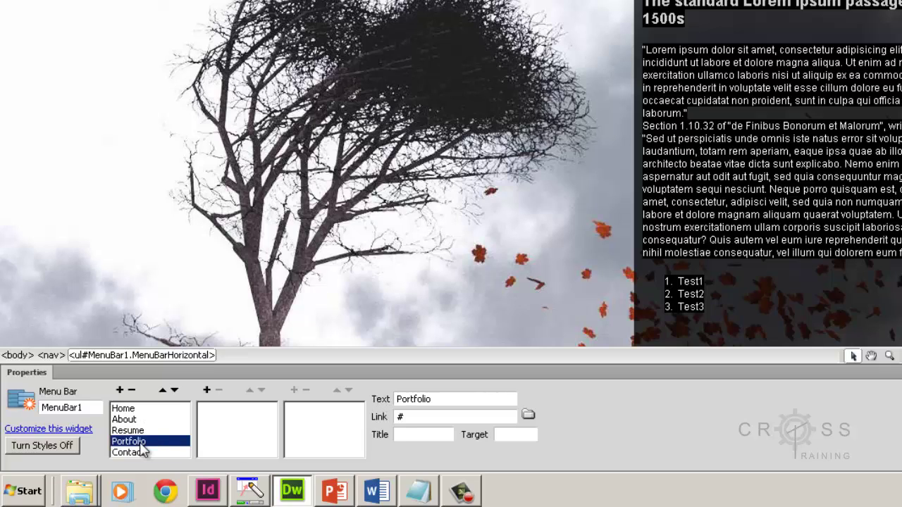
{"action": "left_click", "coordinate": [207, 391]}
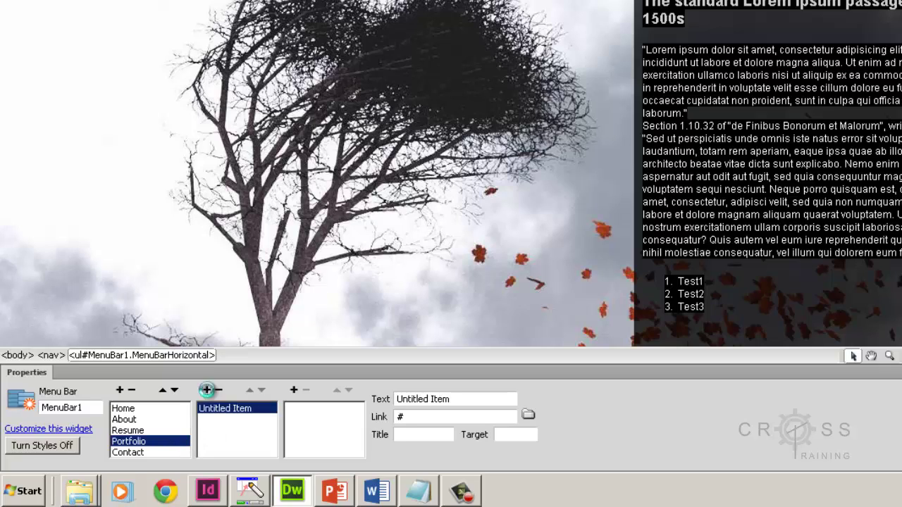
{"action": "left_click", "coordinate": [207, 389]}
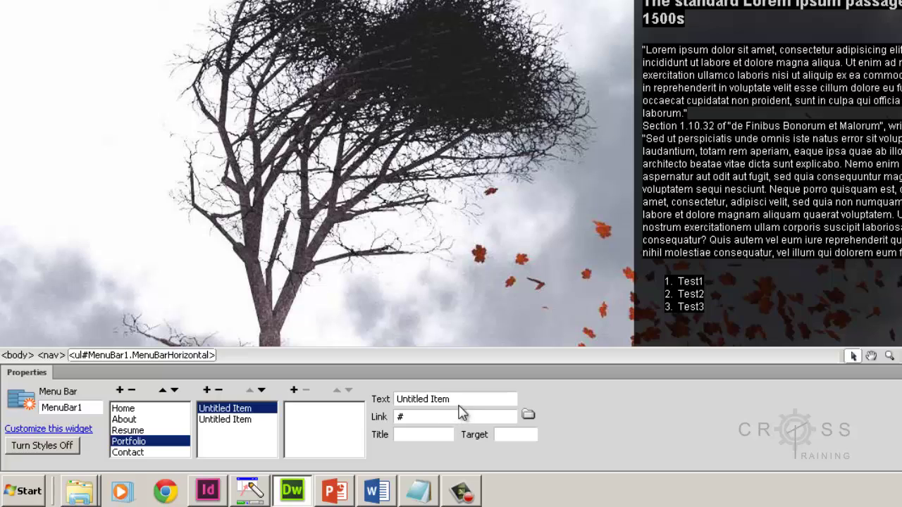
{"action": "left_click_drag", "start_coordinate": [455, 399], "coordinate": [396, 399]}
{"action": "type", "text": "Specialization Studio"}
Name Portfolio's second submenu item Design Implementation
{"action": "left_click", "coordinate": [244, 421]}
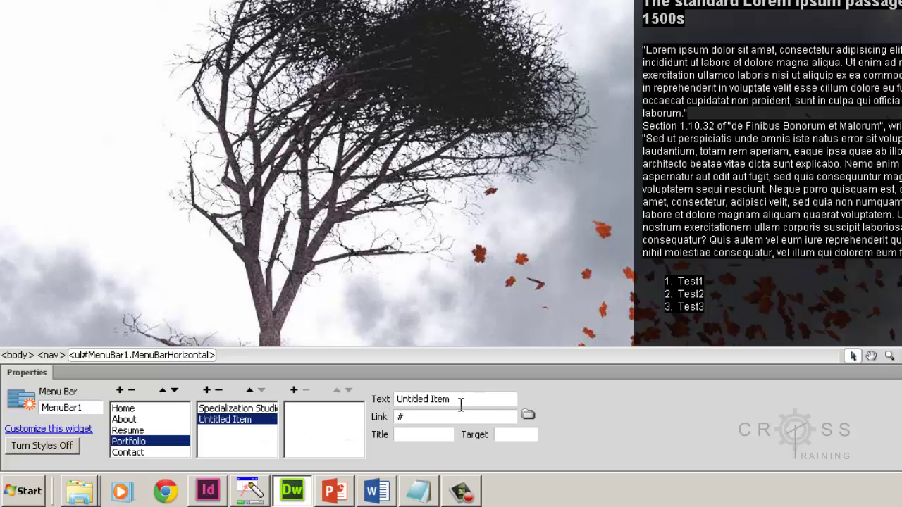
{"action": "left_click_drag", "start_coordinate": [459, 399], "coordinate": [397, 400]}
{"action": "type", "text": "Design Implementation"}
{"action": "key", "text": "Return"}
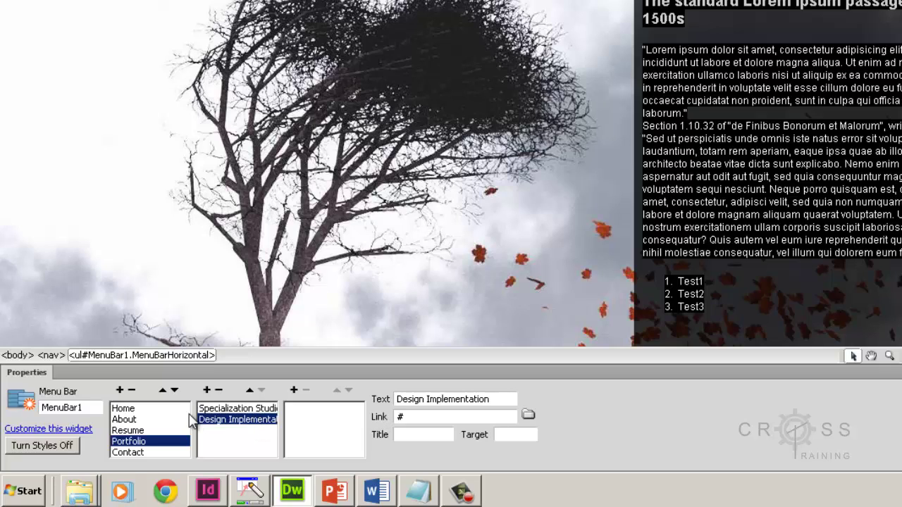
Delete all three submenu items, Item 1.1, Item 1.2 and Item 1.3, from the Home menu item
{"action": "left_click", "coordinate": [128, 421]}
{"action": "left_click", "coordinate": [124, 409]}
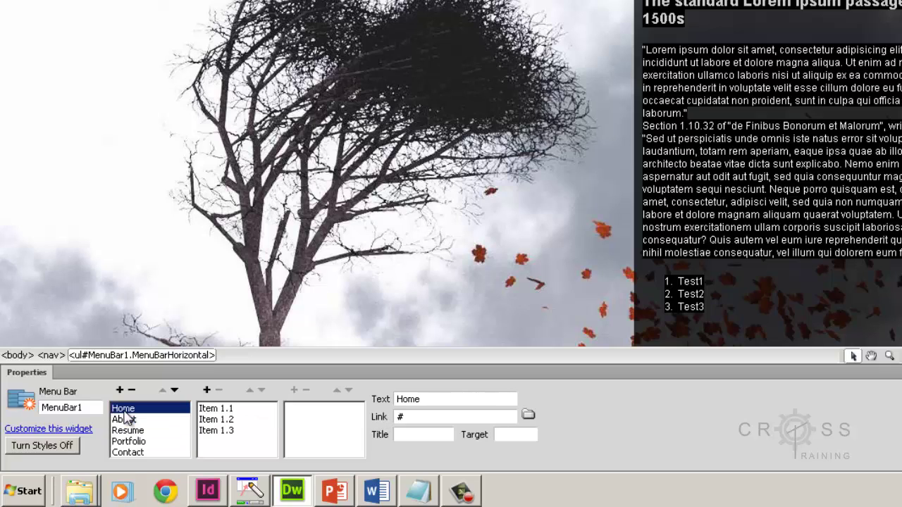
{"action": "left_click", "coordinate": [223, 409]}
{"action": "left_click", "coordinate": [219, 391]}
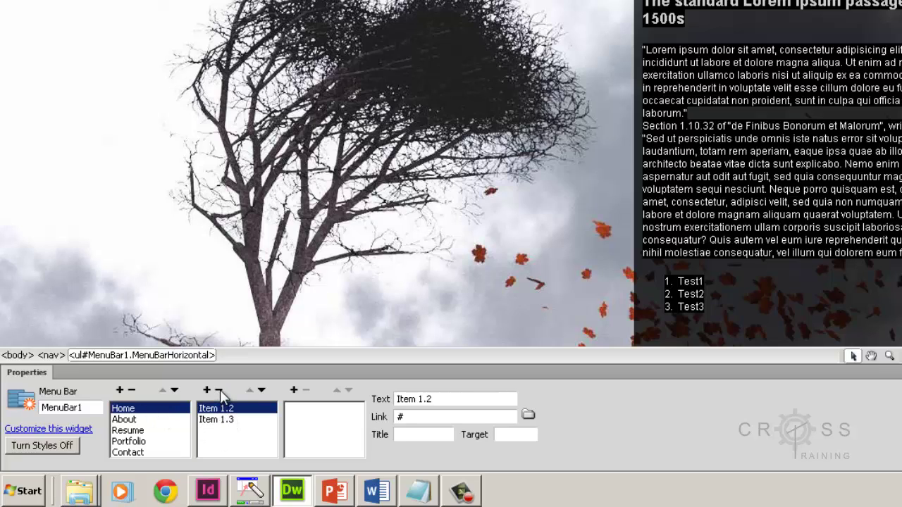
{"action": "left_click", "coordinate": [219, 390]}
{"action": "left_click", "coordinate": [219, 390]}
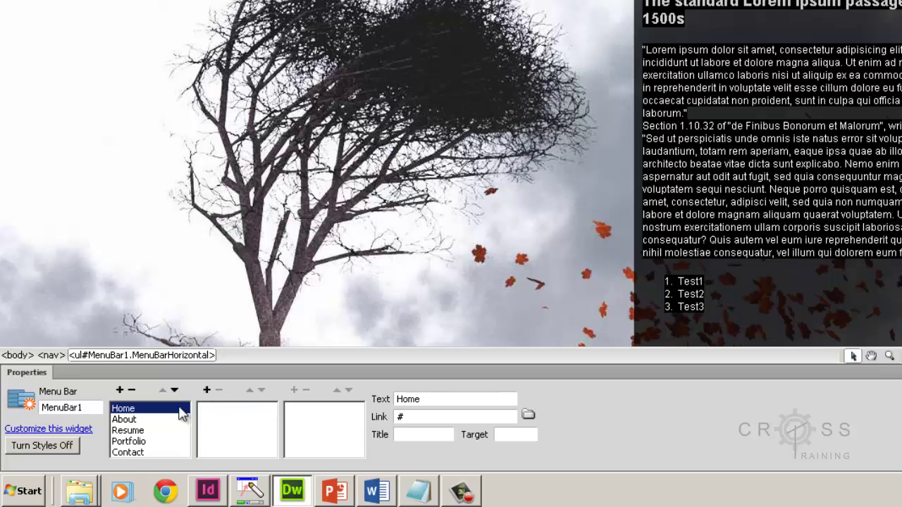
Delete Item 3.1 with its children, Item 3.2 and Item 3.3 from the Resume menu item
{"action": "left_click", "coordinate": [125, 420]}
{"action": "left_click", "coordinate": [127, 430]}
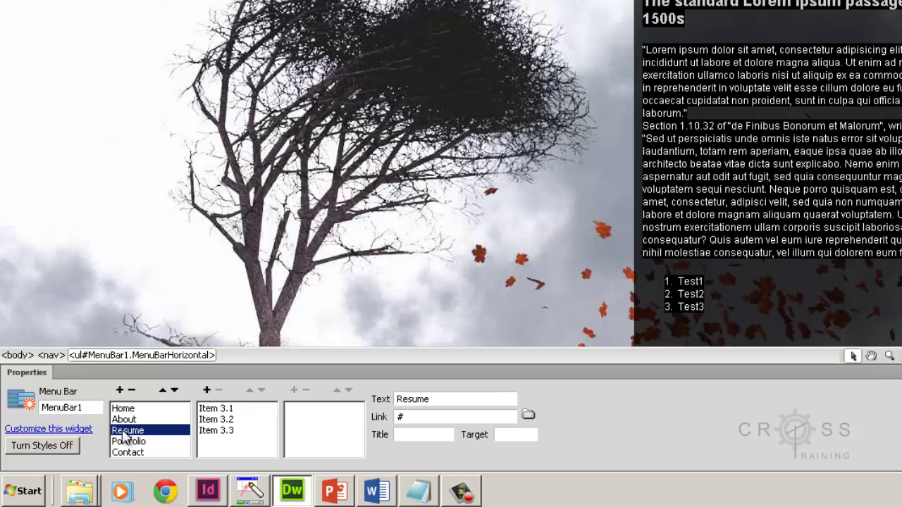
{"action": "left_click", "coordinate": [216, 419]}
{"action": "left_click", "coordinate": [219, 391]}
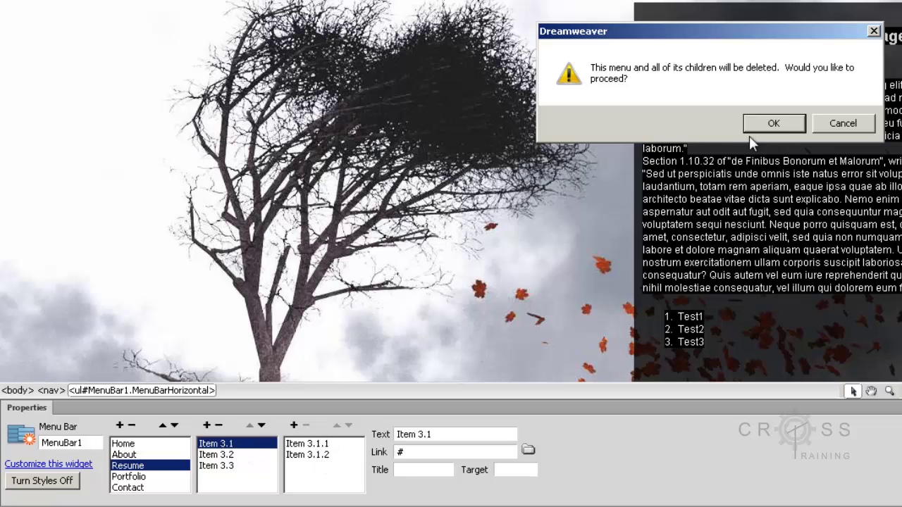
{"action": "left_click", "coordinate": [773, 125]}
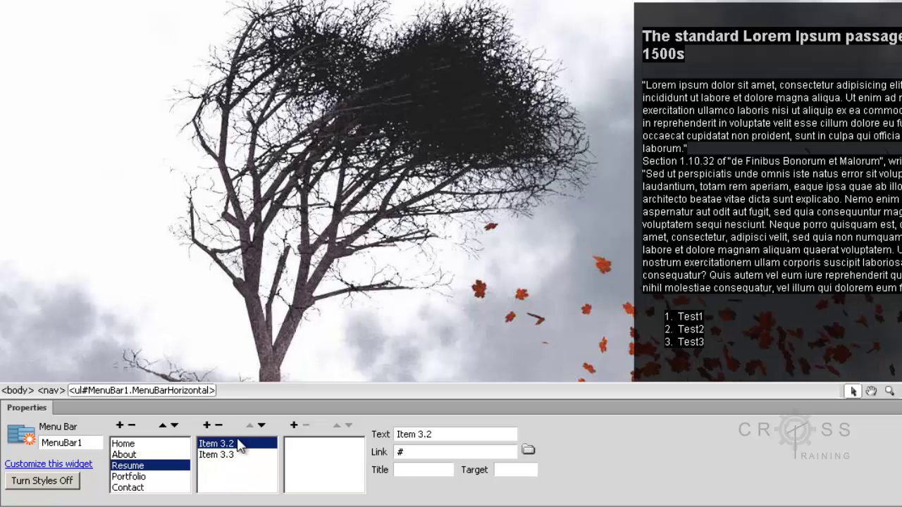
{"action": "left_click", "coordinate": [219, 426]}
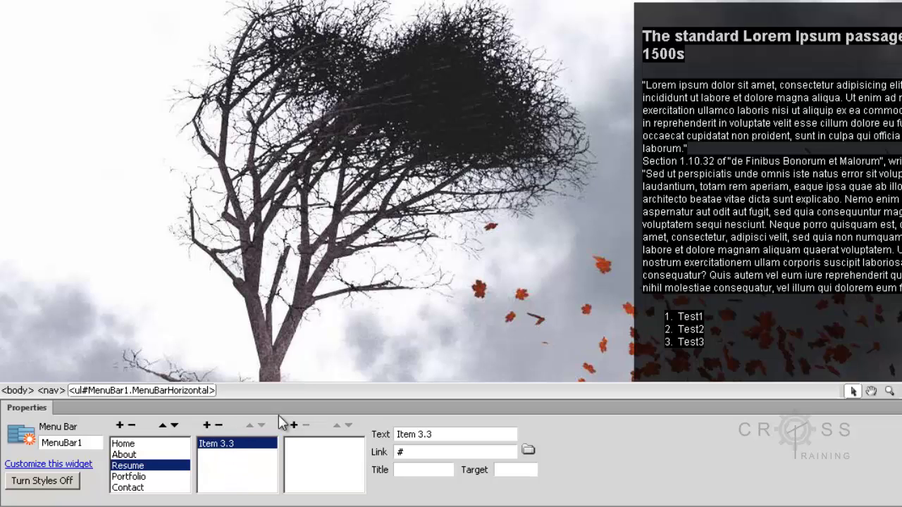
{"action": "left_click", "coordinate": [220, 425]}
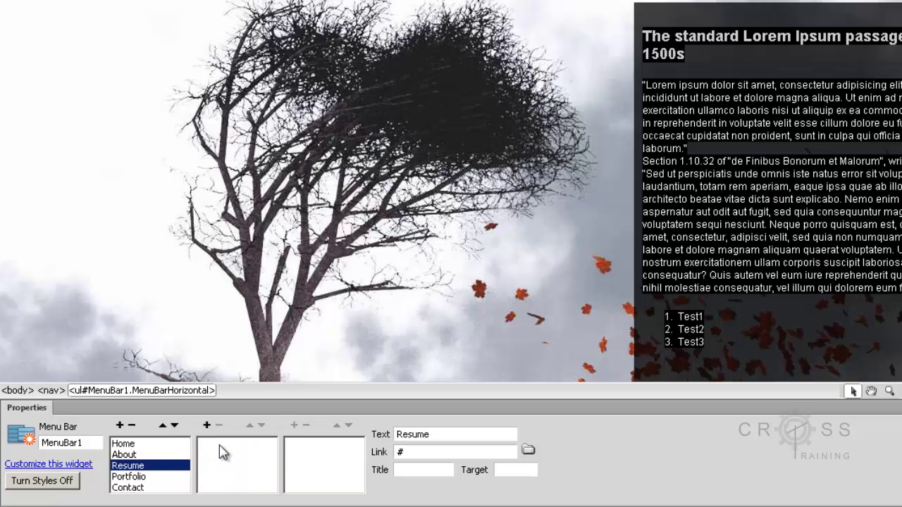
Check the submenus of Portfolio, Contact and Home, and preview the menu bar in Live view before returning to Design view
{"action": "left_click", "coordinate": [138, 477]}
{"action": "left_click", "coordinate": [138, 488]}
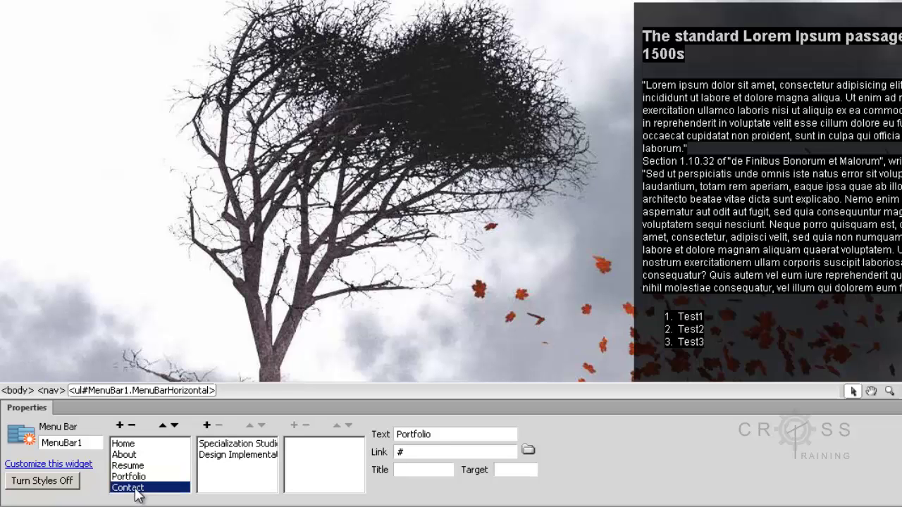
{"action": "left_click", "coordinate": [130, 445]}
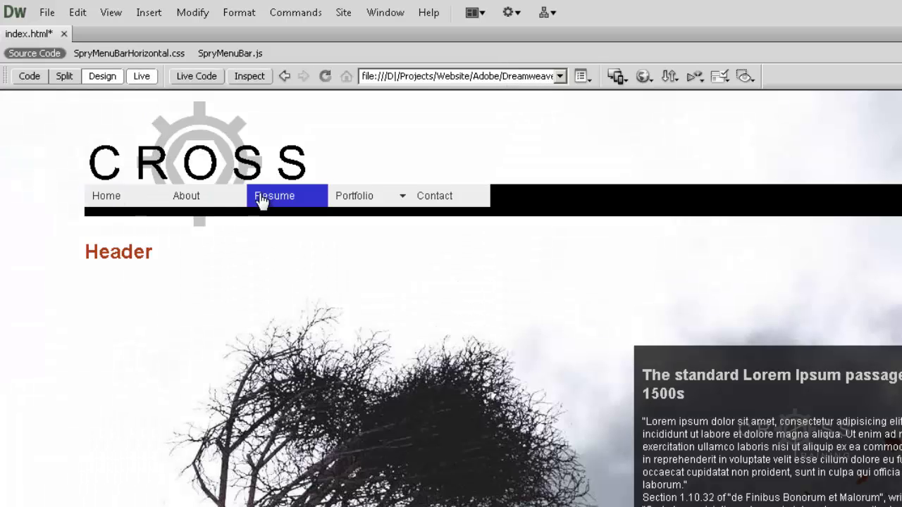
{"action": "mouse_move", "coordinate": [367, 202]}
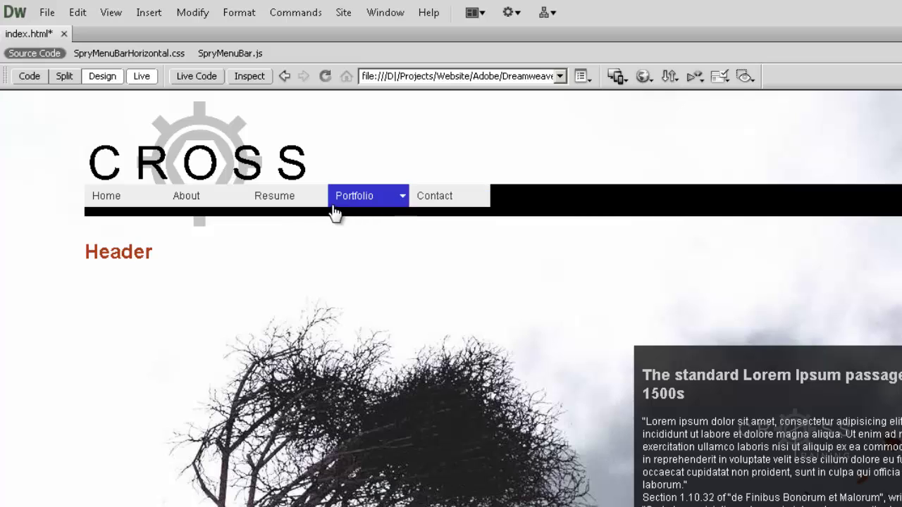
{"action": "mouse_move", "coordinate": [335, 211]}
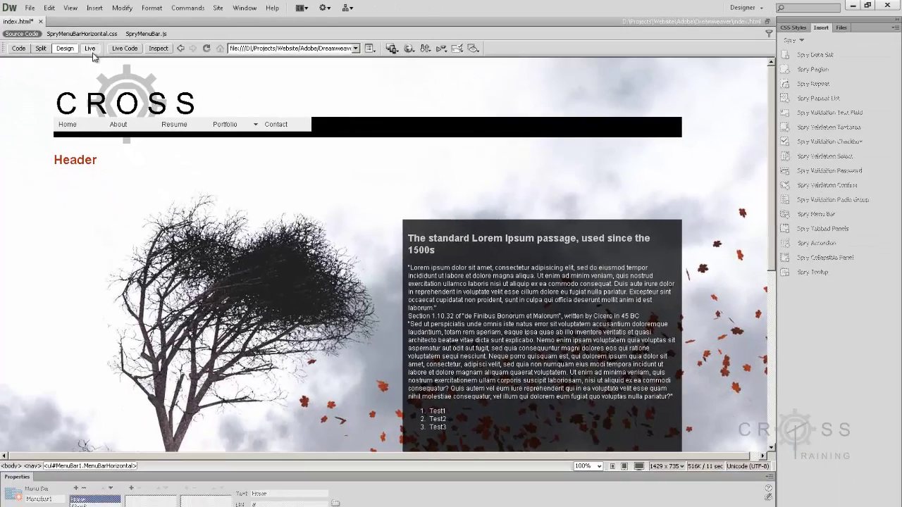
{"action": "key", "text": "alt+F11"}
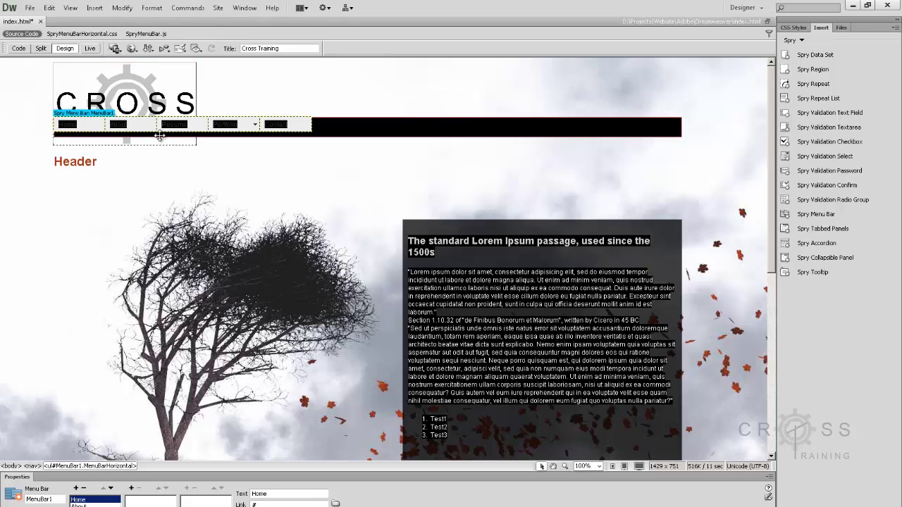
Save index.html and review the Spry menu bar files listed as copied to the local site
{"action": "left_click", "coordinate": [28, 8]}
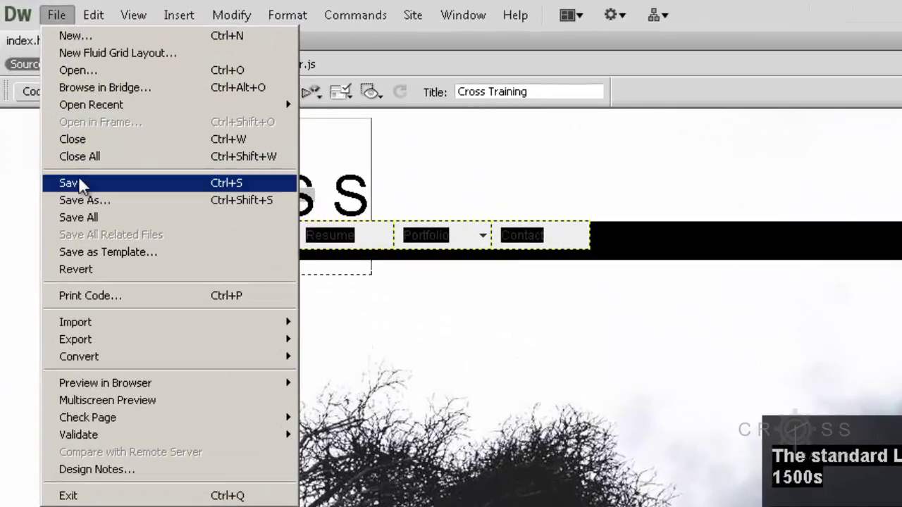
{"action": "left_click", "coordinate": [44, 110]}
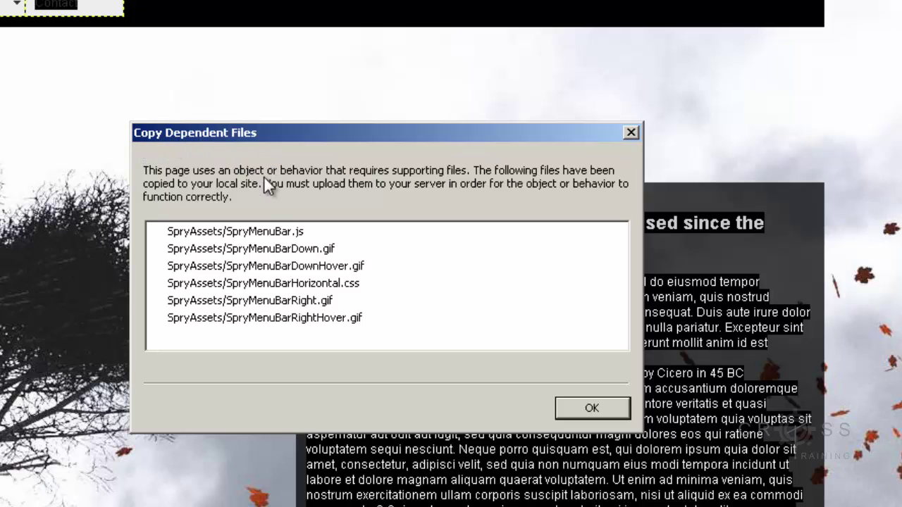
{"action": "left_click", "coordinate": [270, 237]}
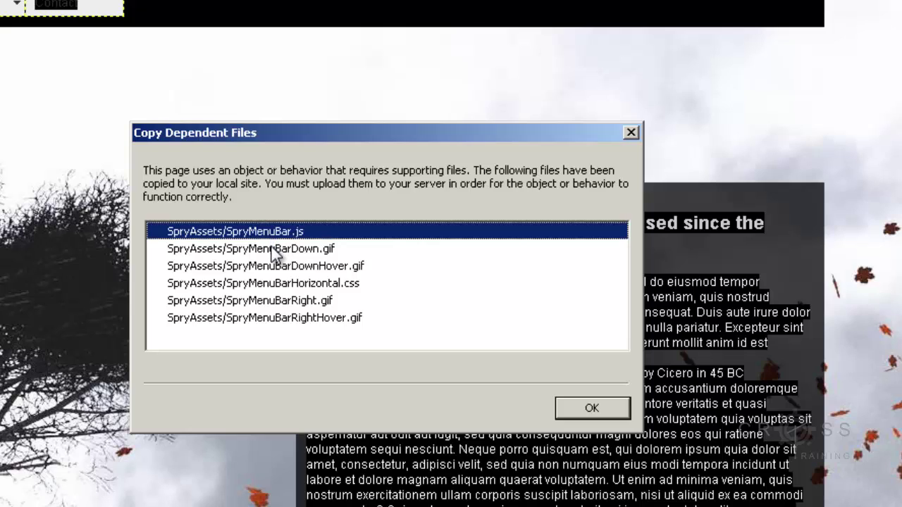
{"action": "left_click", "coordinate": [271, 250]}
{"action": "left_click", "coordinate": [275, 268]}
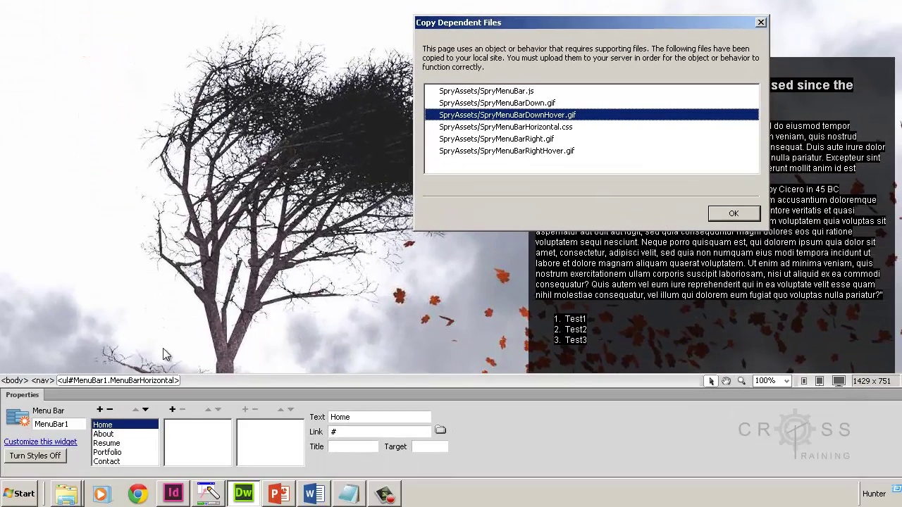
Locate index.html and the SpryAssets folder in the Dreamweaver site folder in Windows Explorer, and acknowledge the dependent files notice
{"action": "left_click", "coordinate": [67, 493]}
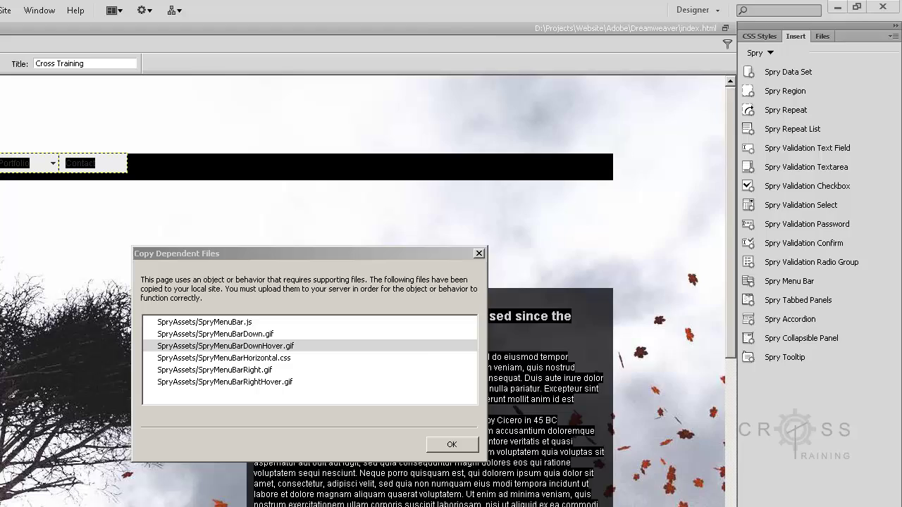
{"action": "left_click", "coordinate": [116, 445]}
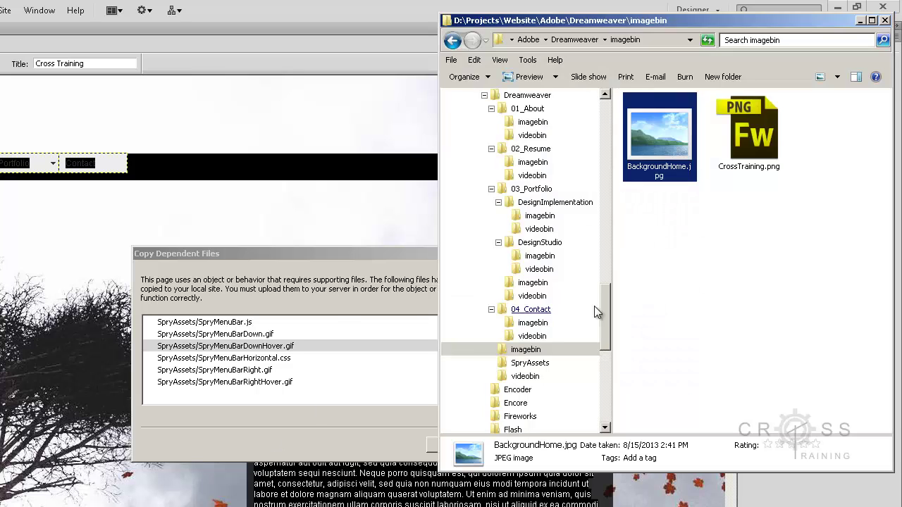
{"action": "left_click", "coordinate": [527, 94]}
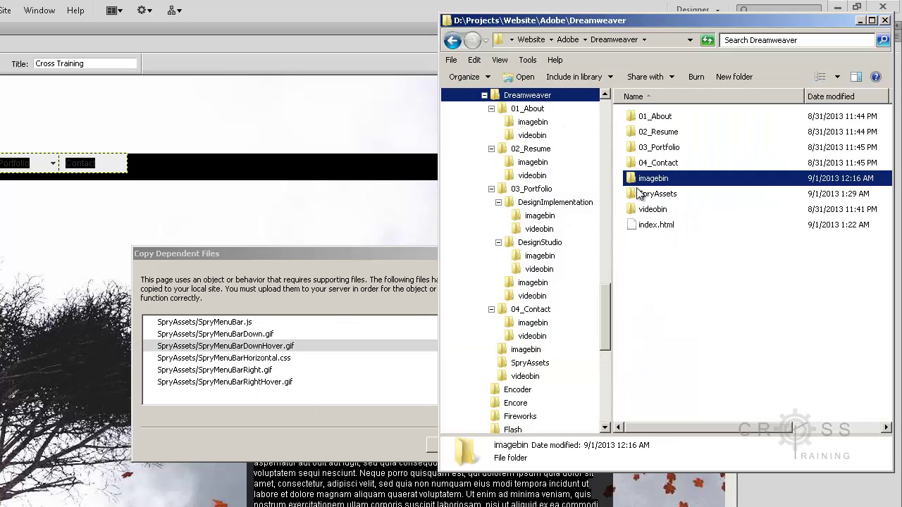
{"action": "left_click", "coordinate": [645, 226]}
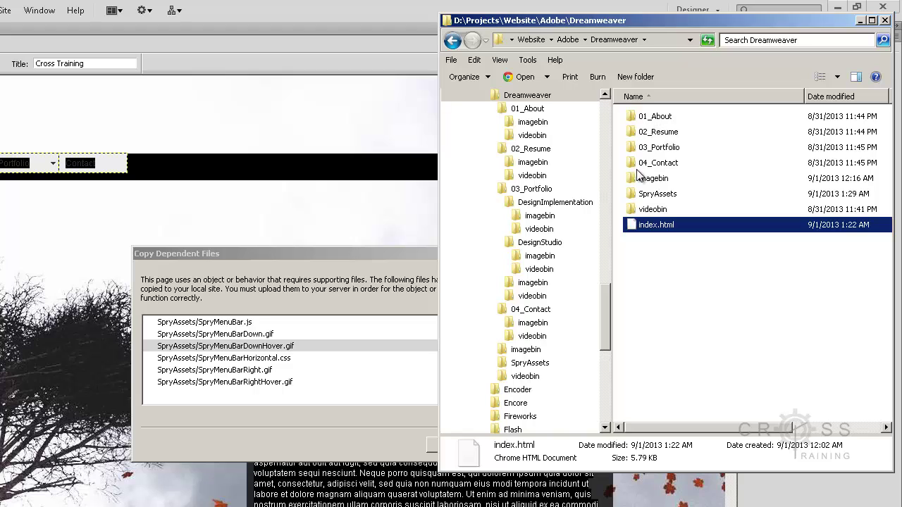
{"action": "left_click", "coordinate": [659, 197]}
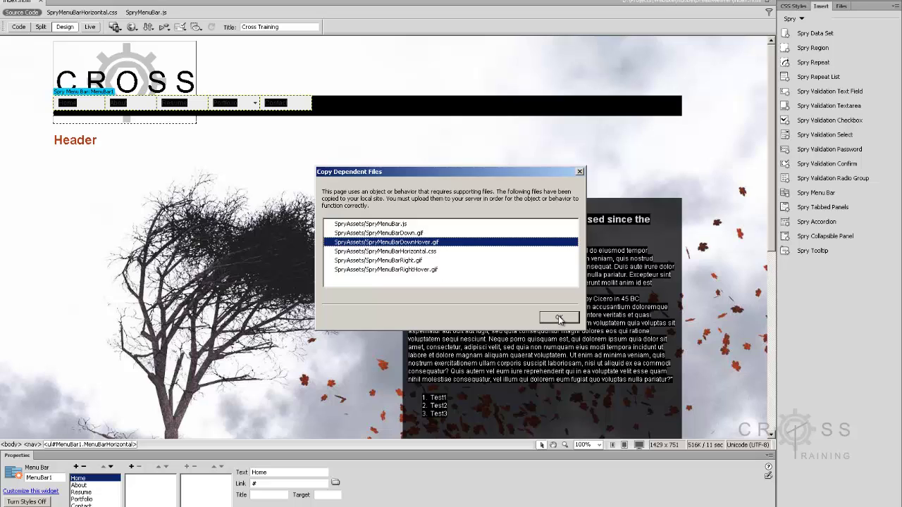
{"action": "left_click", "coordinate": [559, 318]}
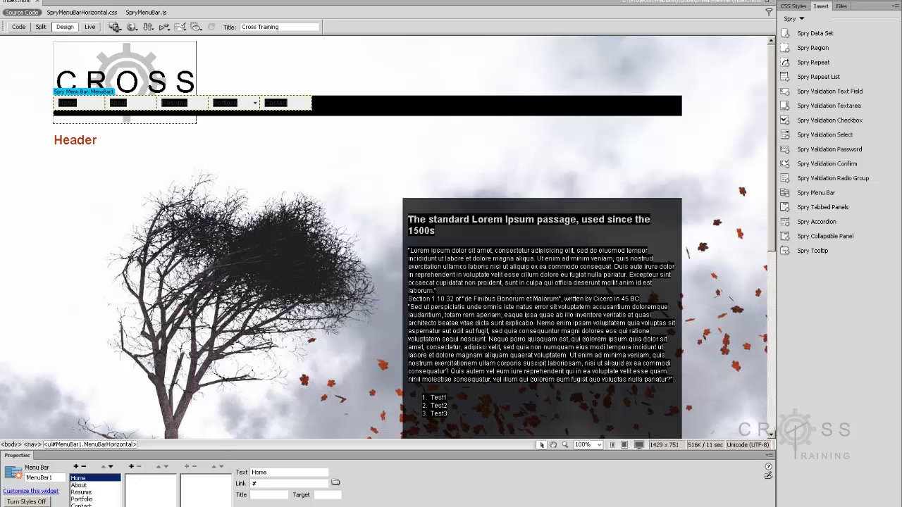
Switch to Windows Explorer, examine the contents of the SpryAssets folder, and return to the Dreamweaver site folder
{"action": "left_click", "coordinate": [92, 506]}
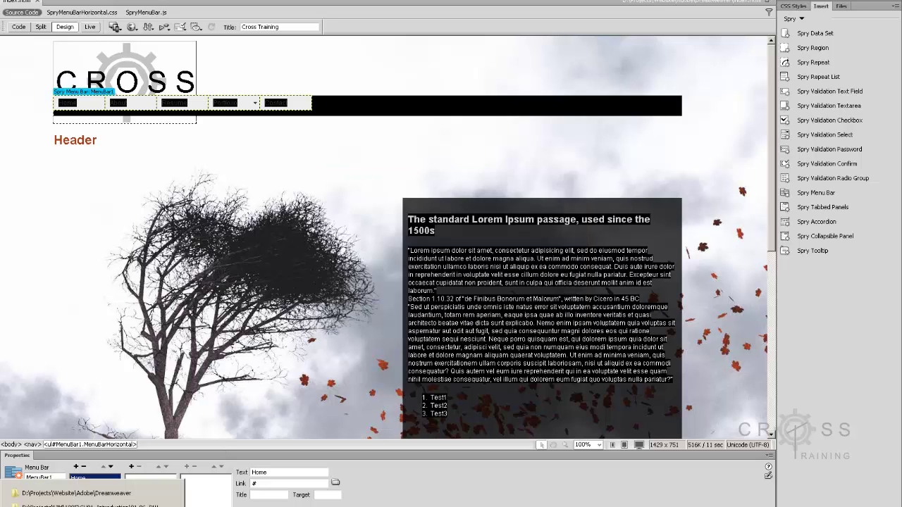
{"action": "left_click", "coordinate": [76, 494]}
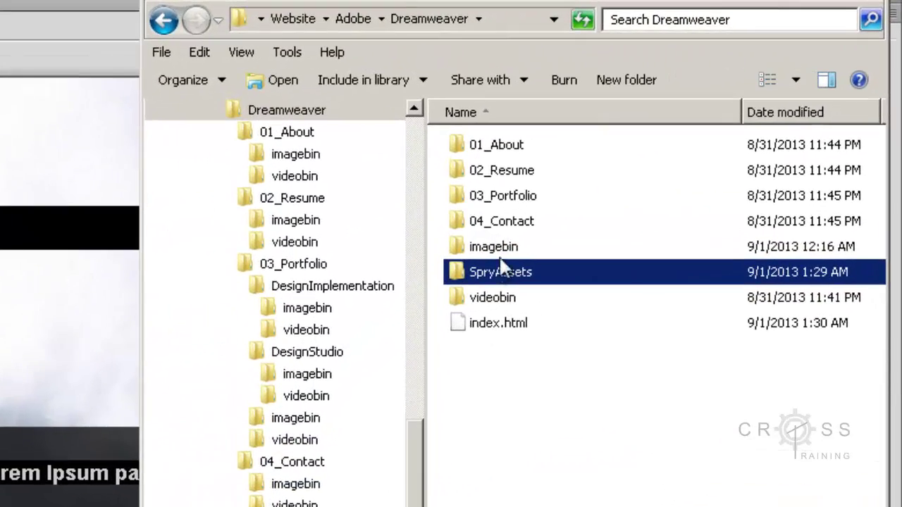
{"action": "double_click", "coordinate": [505, 277]}
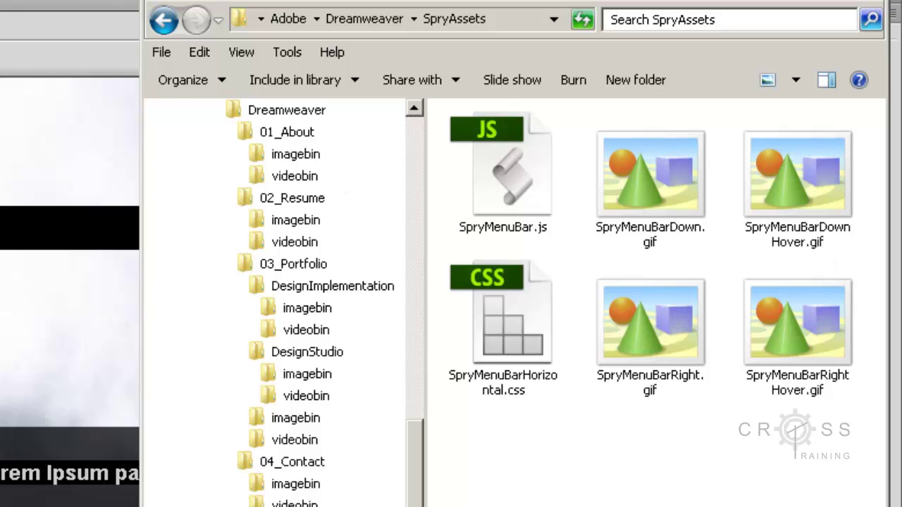
{"action": "left_click", "coordinate": [371, 20]}
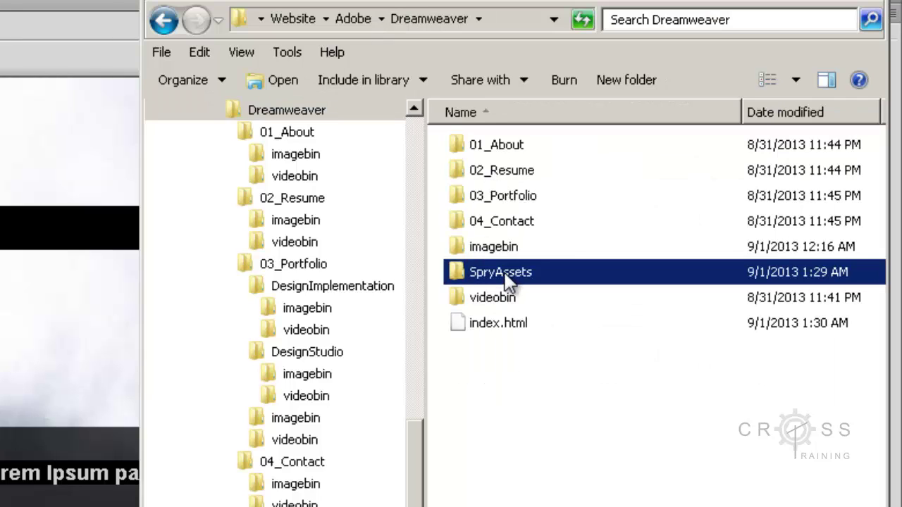
Select all folders and files in the Dreamweaver site folder and view their combined properties
{"action": "mouse_move", "coordinate": [509, 282]}
{"action": "left_click_drag", "start_coordinate": [547, 381], "coordinate": [478, 151]}
{"action": "right_click", "coordinate": [507, 223]}
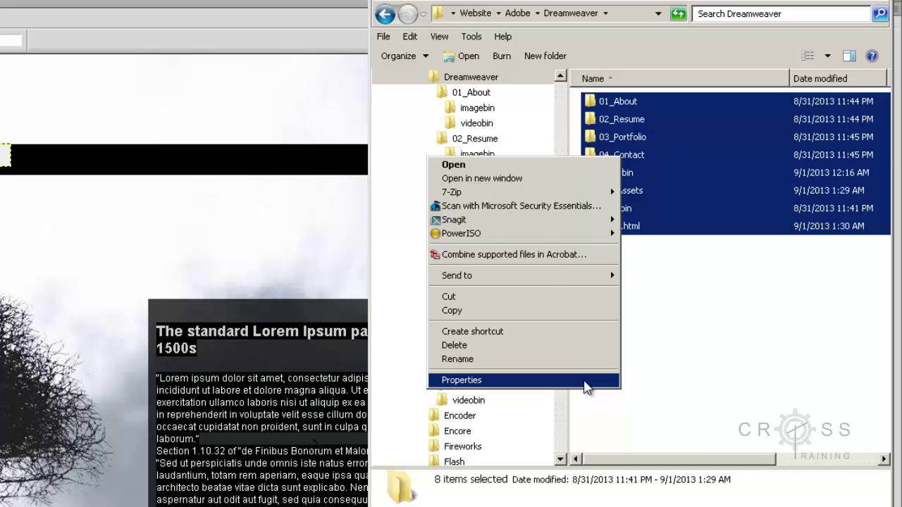
{"action": "left_click", "coordinate": [585, 381]}
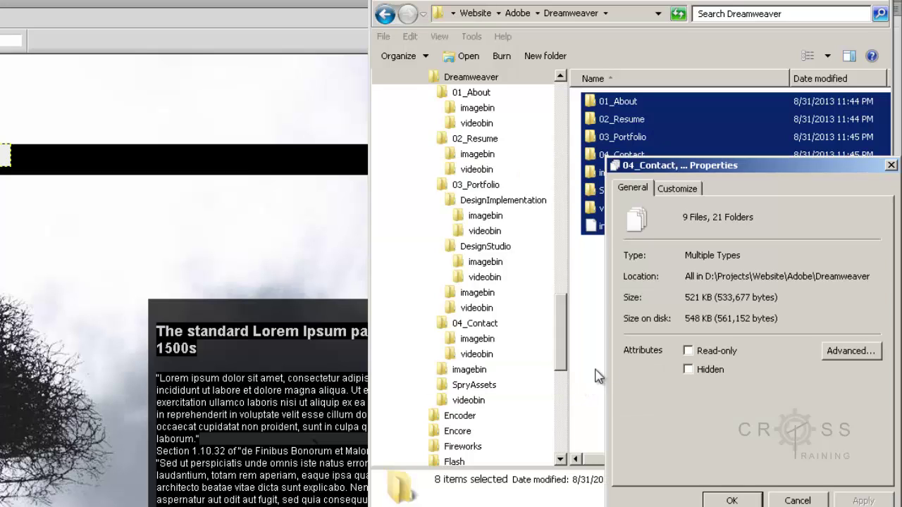